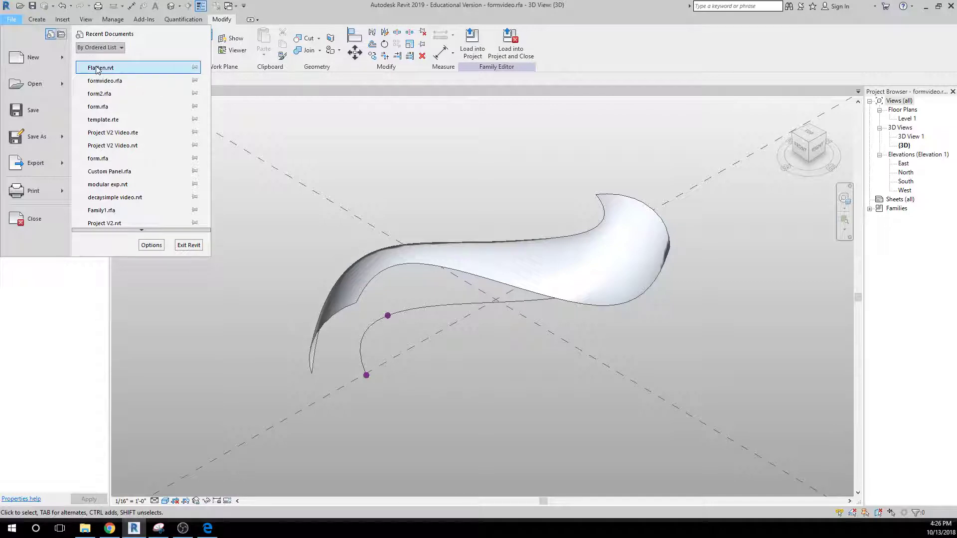
# Open the Flatten.rvt project and load the formvideo.rfa mass family into it, dismissing the Show Mass notice
pyautogui.click(97, 68)
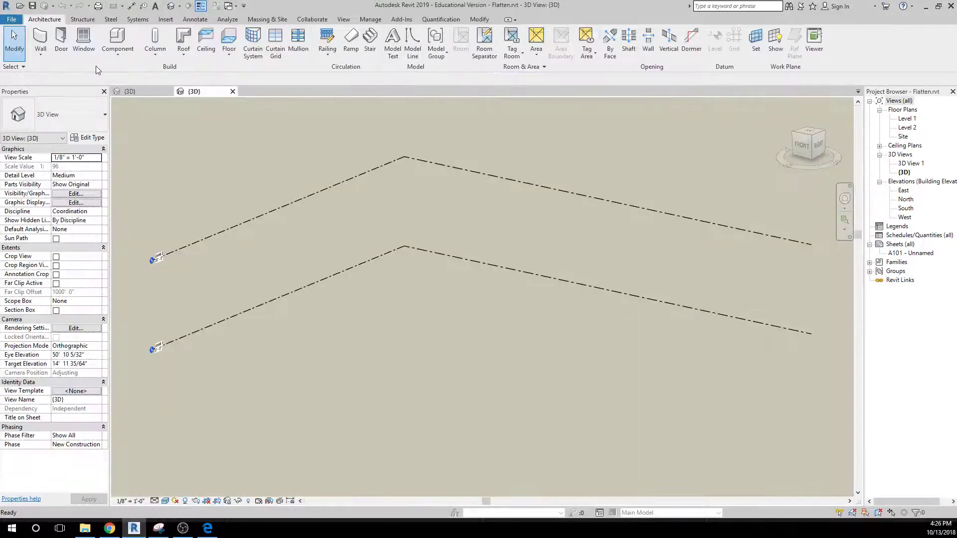
pyautogui.click(10, 21)
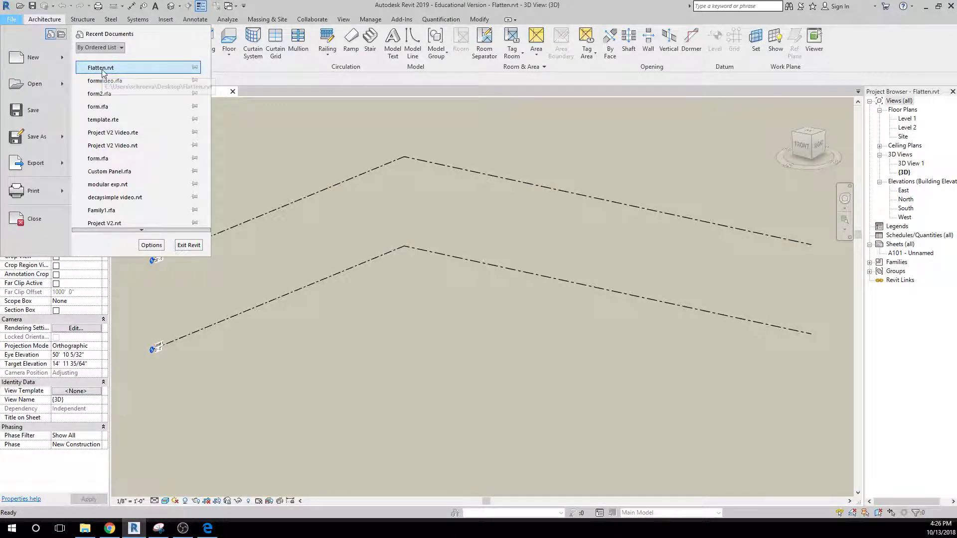
pyautogui.click(97, 85)
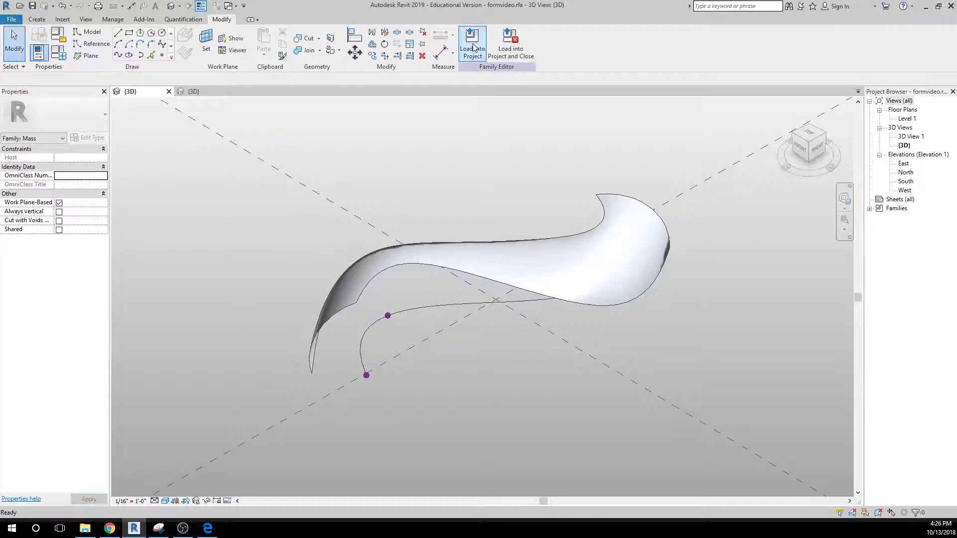
pyautogui.click(473, 45)
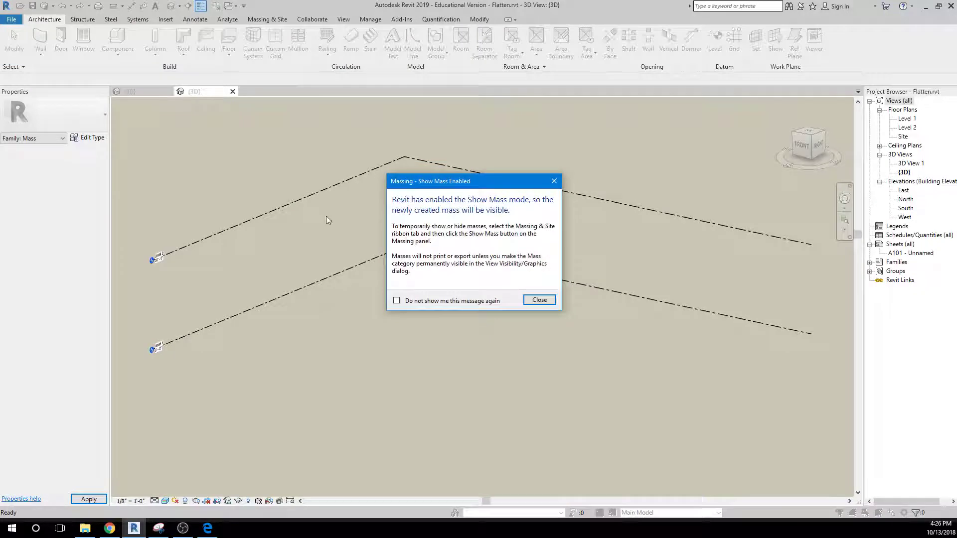
pyautogui.click(538, 300)
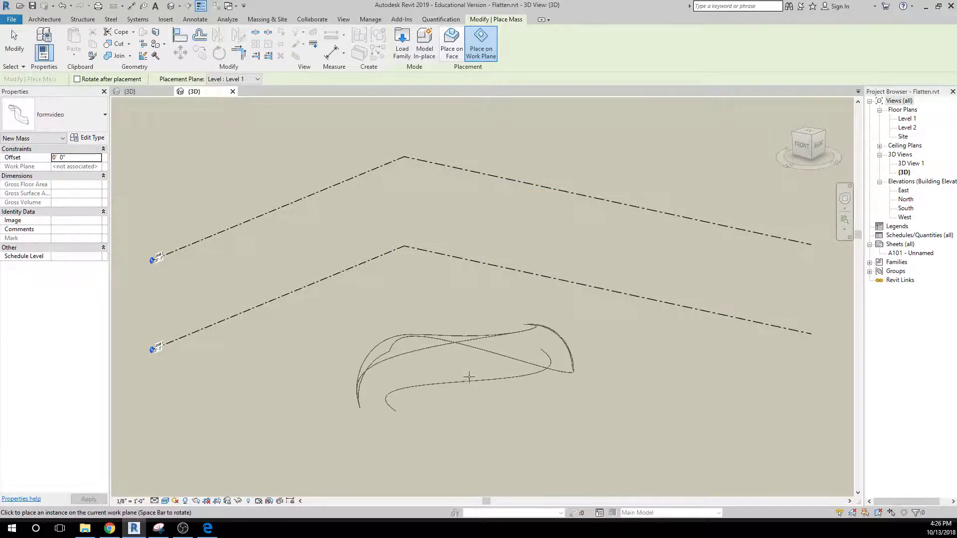
# Place the formvideo mass as a component at the project base point in the Site floor plan, on Level 1
pyautogui.click(902, 136)
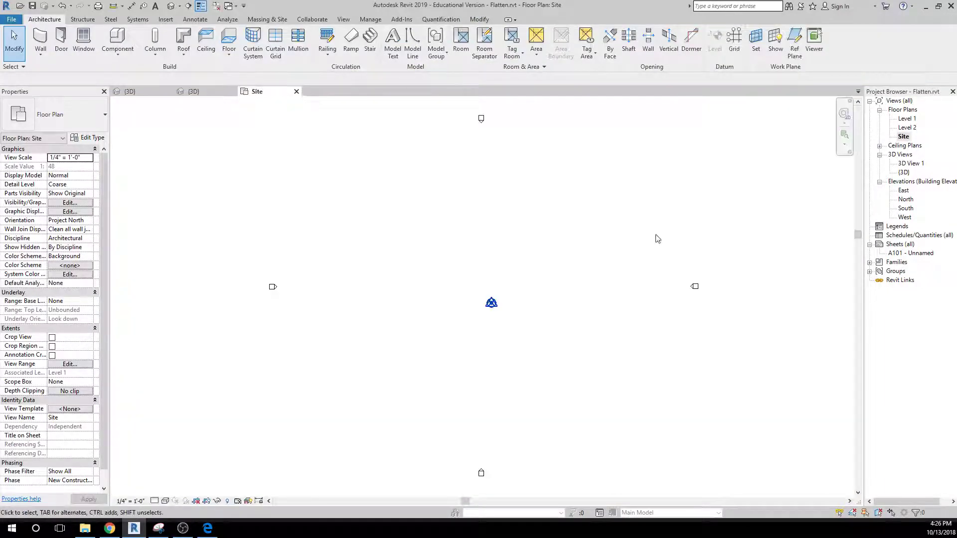
pyautogui.click(118, 53)
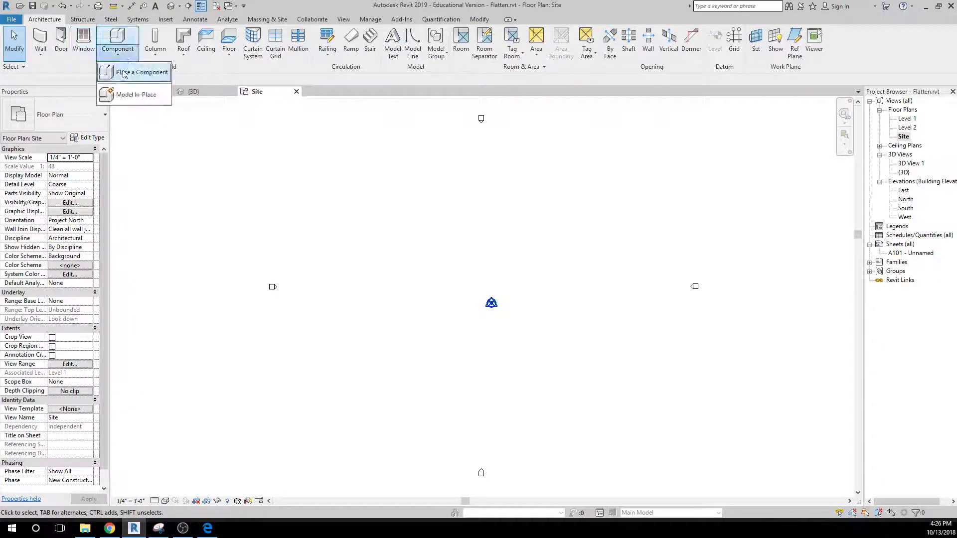
pyautogui.click(124, 70)
pyautogui.click(490, 302)
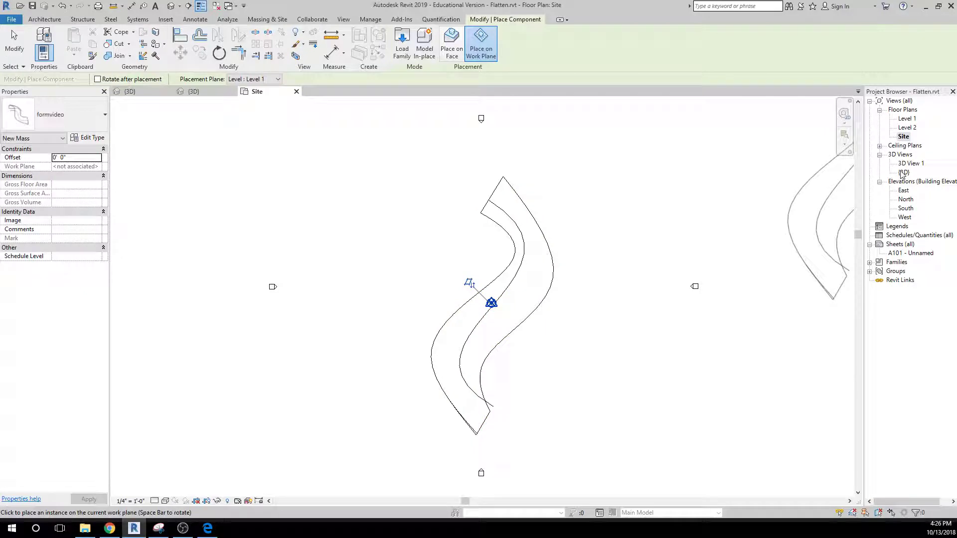
# Close the formvideo family's view and return to the Flatten project's {3D} view of the placed mass
pyautogui.click(194, 91)
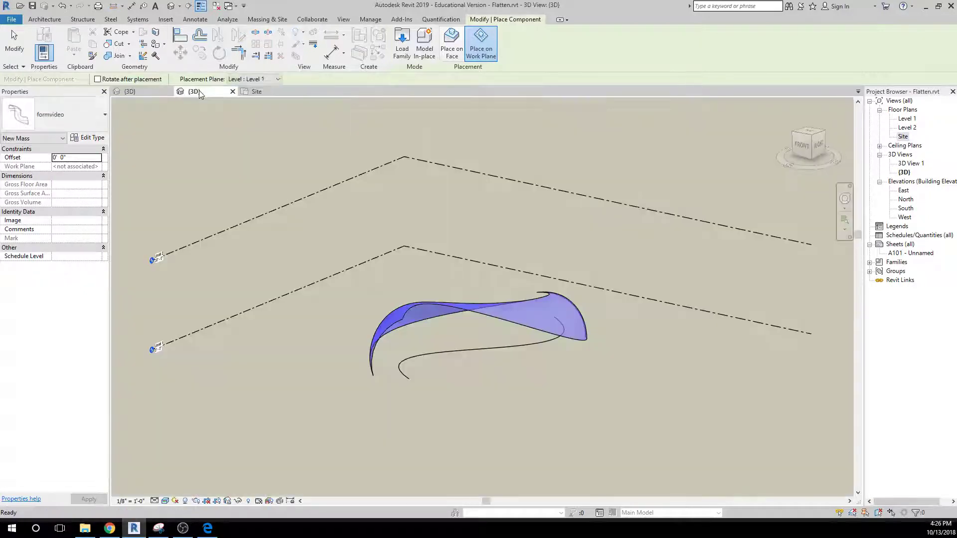
pyautogui.click(142, 94)
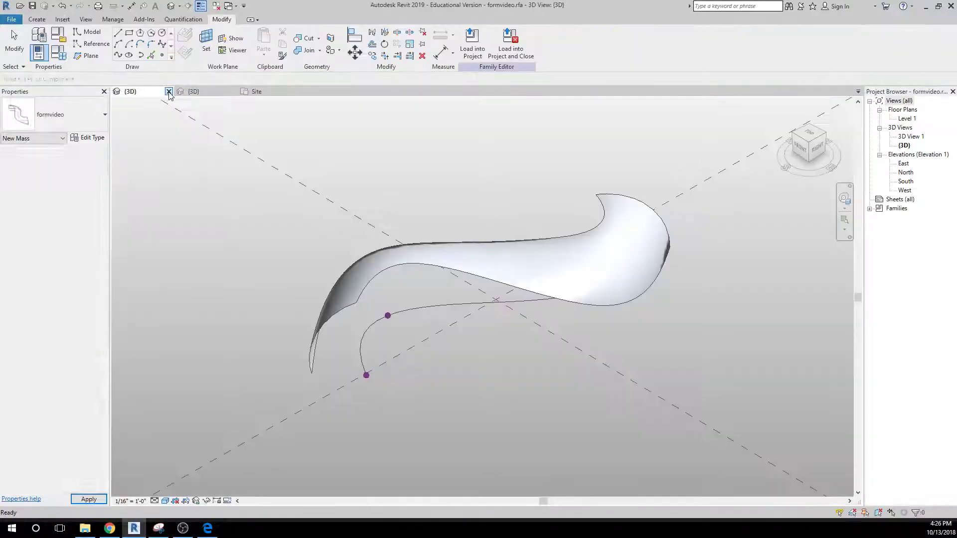
pyautogui.click(169, 92)
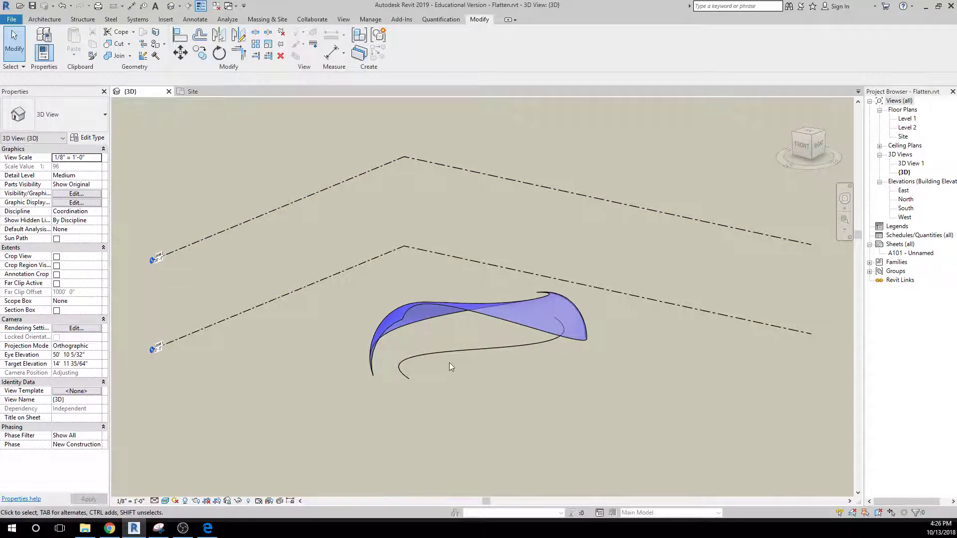
pyautogui.keyDown('shift'); pyautogui.moveTo(492, 389); pyautogui.dragTo(474, 400, button='middle'); pyautogui.keyUp('shift')
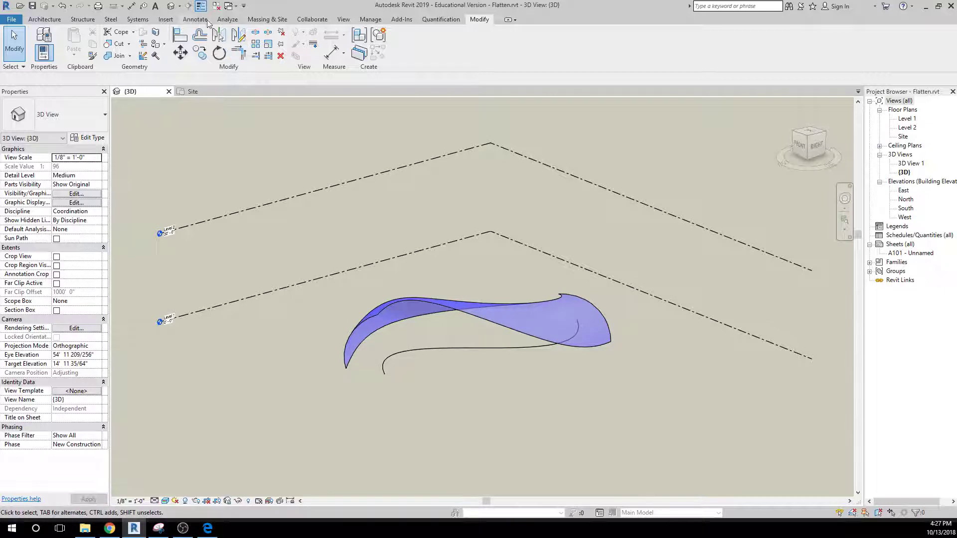
# Launch Dynamo from the Flatten project and open the recent flatten graph
pyautogui.click(371, 20)
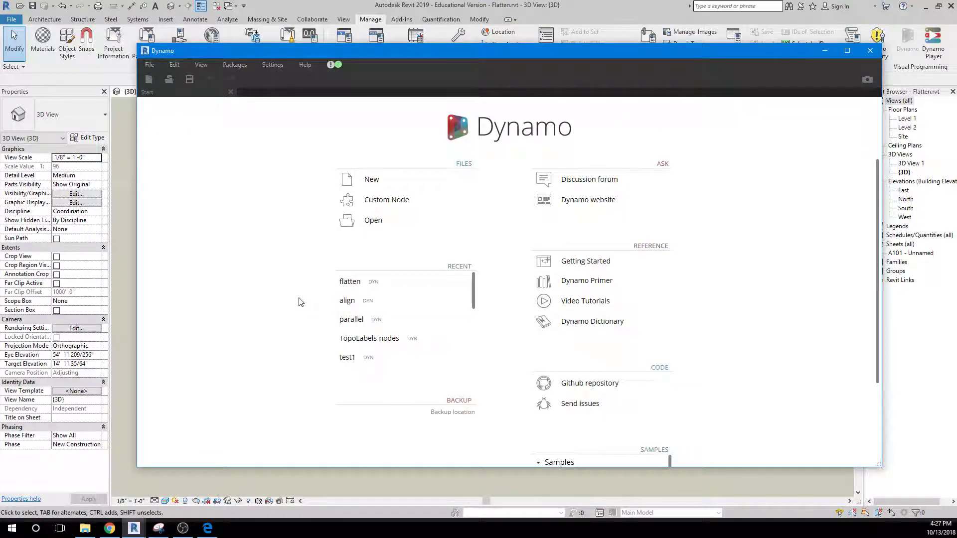
pyautogui.click(351, 285)
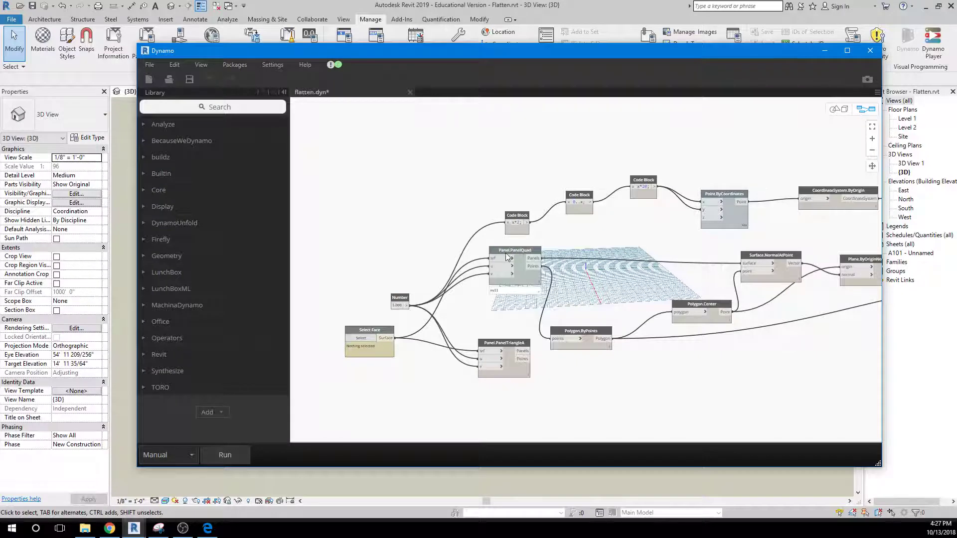
# Assign the curved mass surface in Revit to the Select Face node, return to Dynamo and run the graph
pyautogui.click(360, 339)
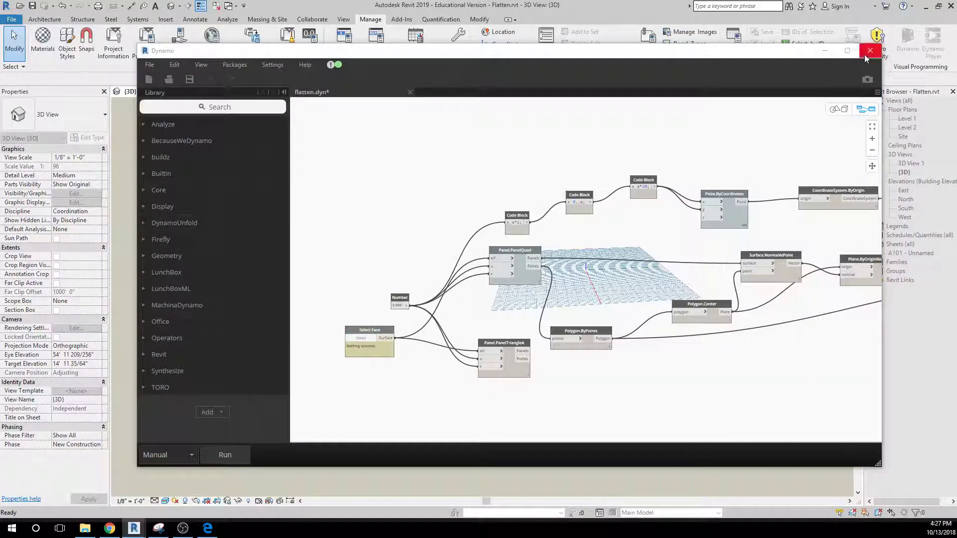
pyautogui.click(825, 50)
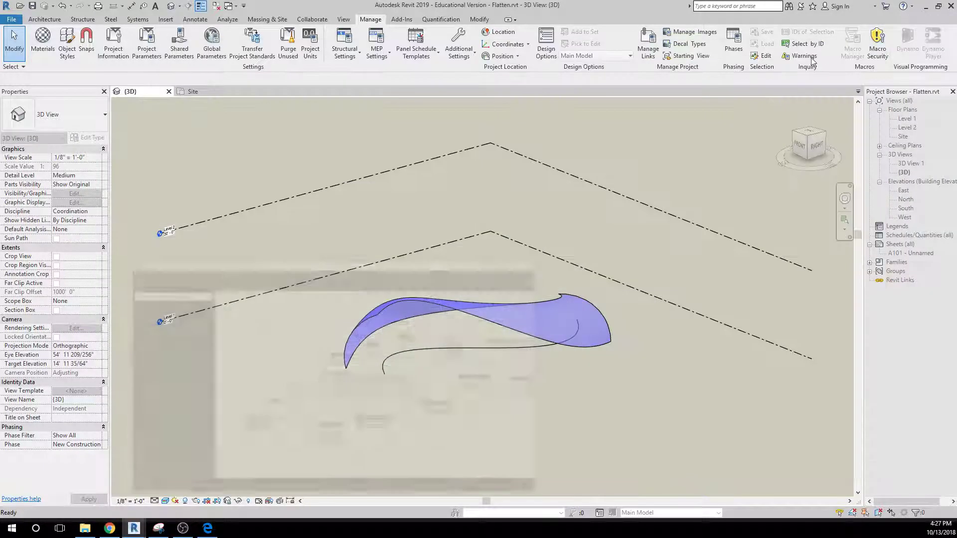
pyautogui.click(519, 314)
pyautogui.moveTo(136, 530)
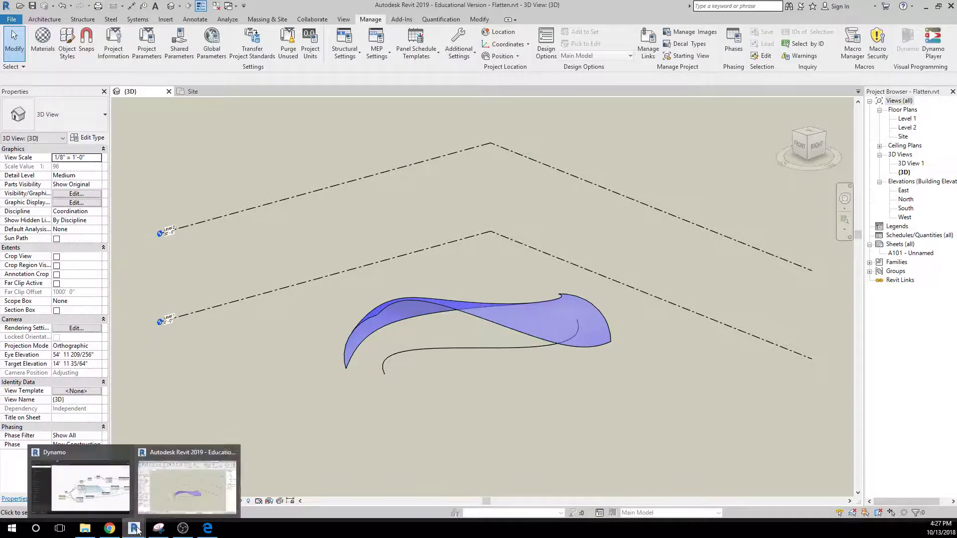
pyautogui.click(84, 477)
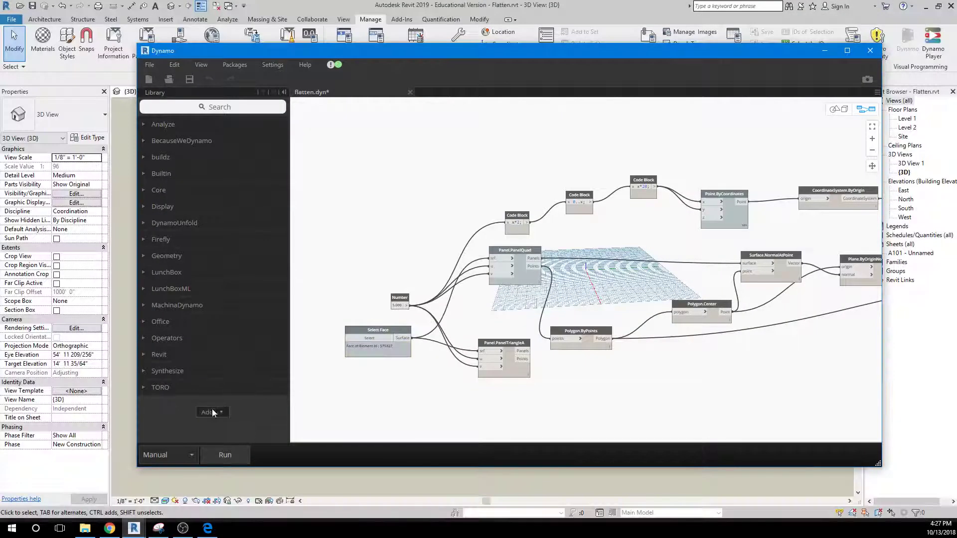
pyautogui.click(218, 455)
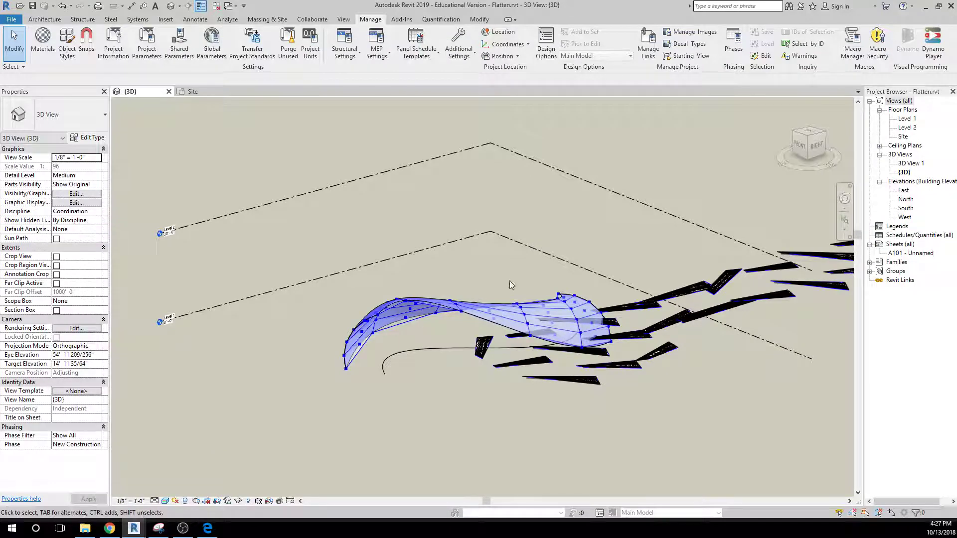
# Examine the panelled mass surface and the flattened panels laid out beside it in Revit's 3D view
pyautogui.keyDown('shift'); pyautogui.moveTo(408, 399); pyautogui.dragTo(618, 451, button='middle'); pyautogui.keyUp('shift')
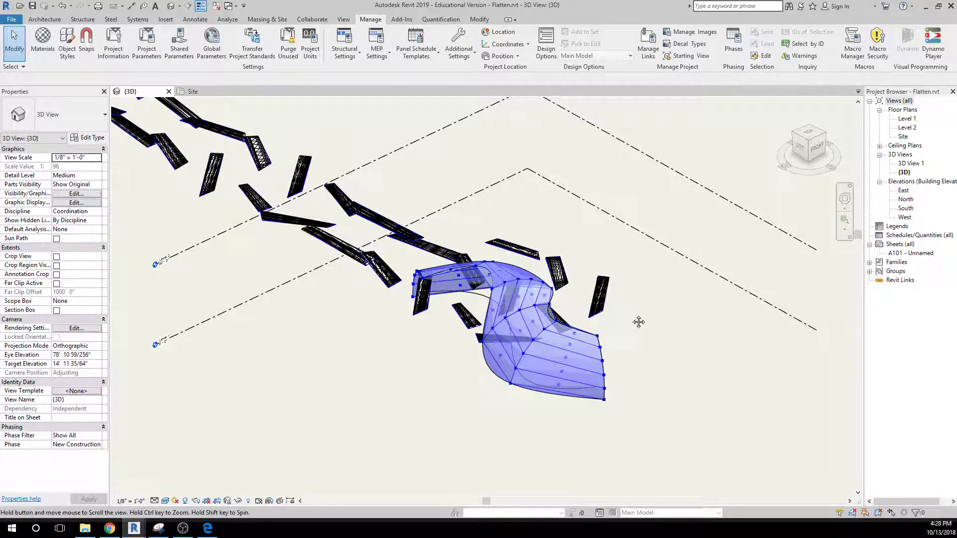
pyautogui.moveTo(637, 324); pyautogui.dragTo(729, 387, button='middle')
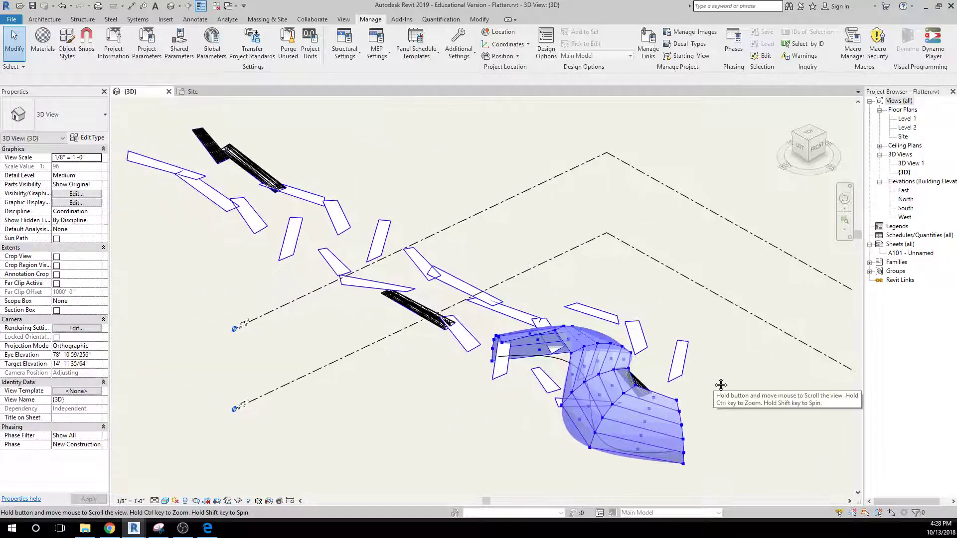
pyautogui.scroll(5, 384, 317)
pyautogui.scroll(2, 384, 314)
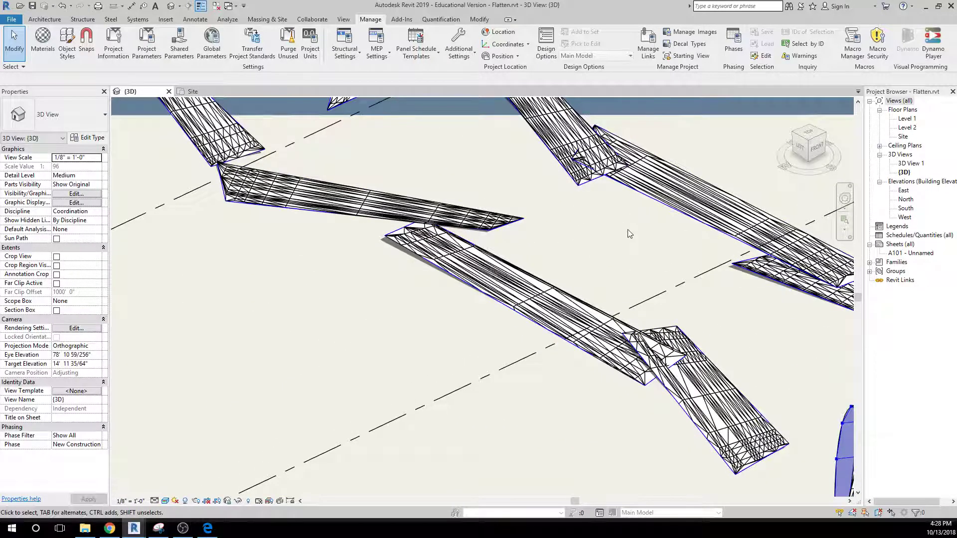
pyautogui.moveTo(726, 292); pyautogui.dragTo(519, 222, button='middle')
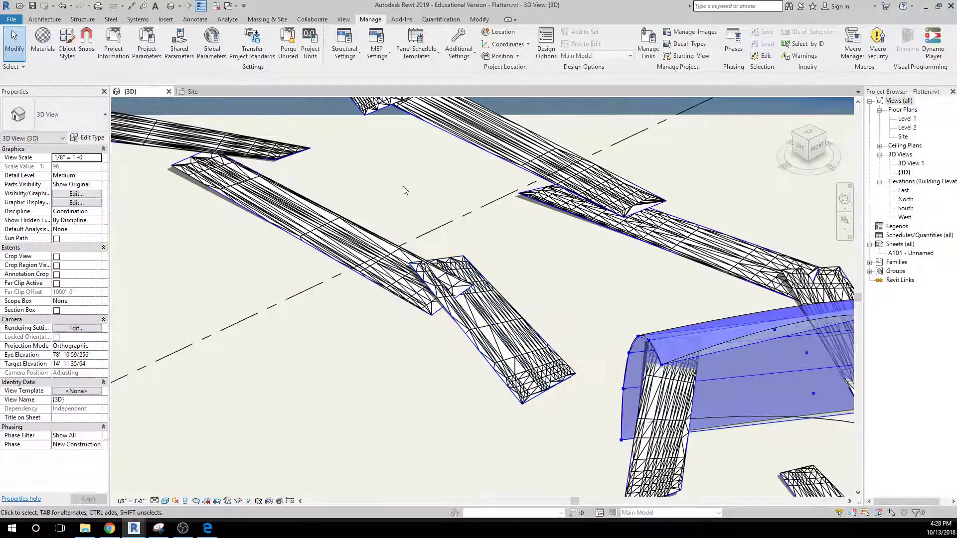
pyautogui.moveTo(404, 190); pyautogui.dragTo(548, 357, button='middle')
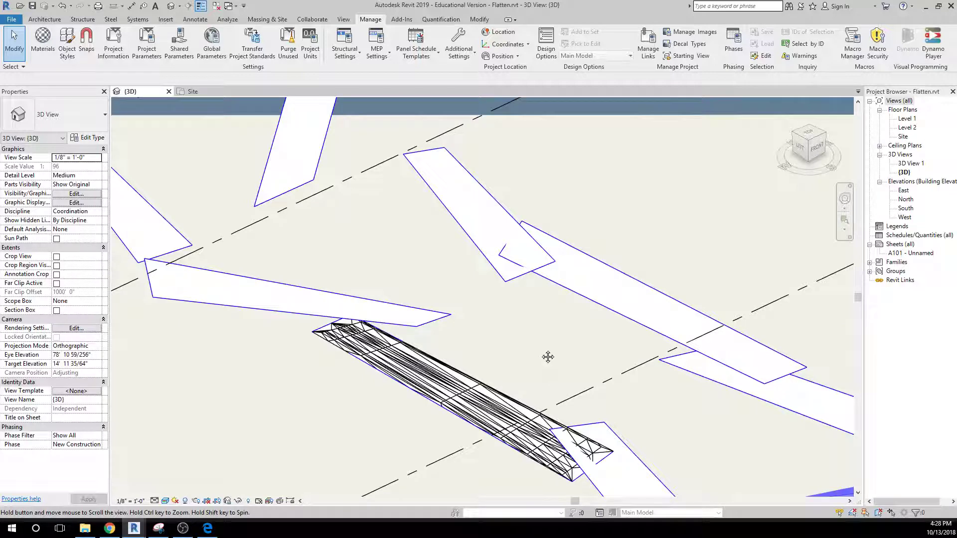
pyautogui.moveTo(548, 356); pyautogui.dragTo(448, 304, button='middle')
pyautogui.scroll(-5, 448, 304)
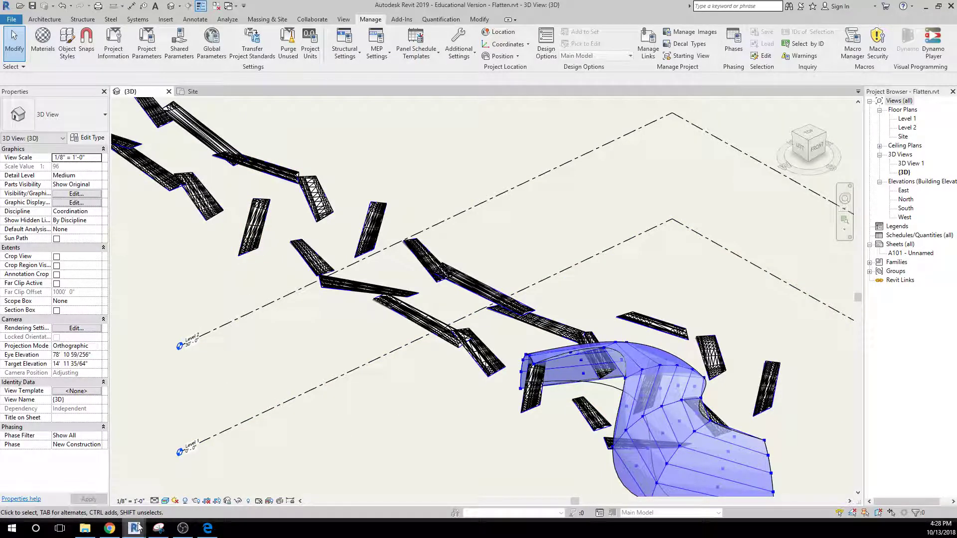
# Switch to Dynamo and examine the graph from the Number and Panel.PanelQuad nodes through to the coordinate system nodes
pyautogui.moveTo(135, 530)
pyautogui.click(92, 500)
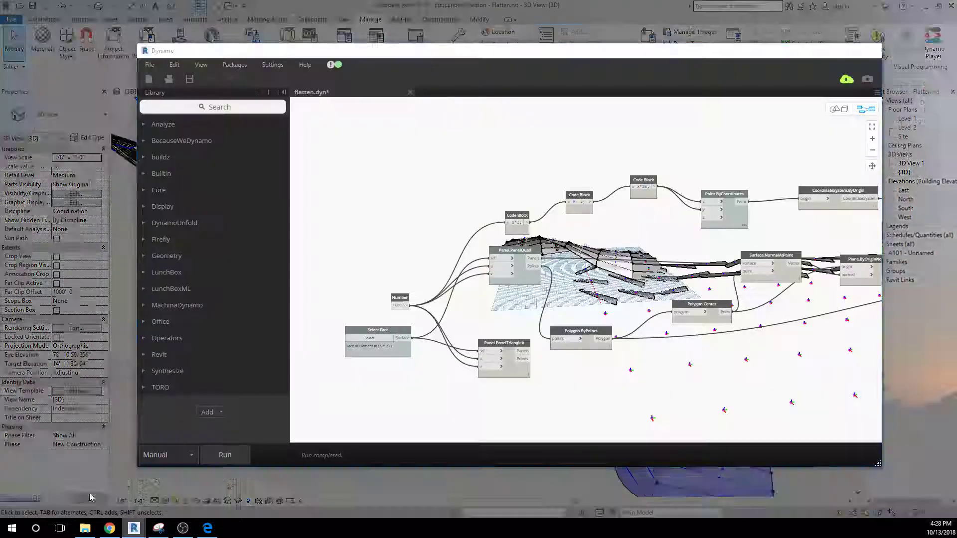
pyautogui.scroll(1, 535, 237)
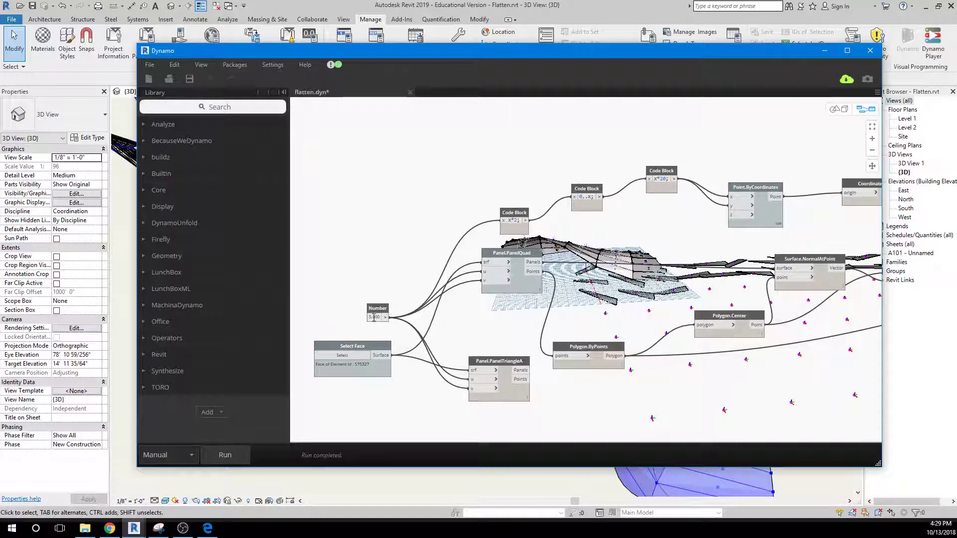
pyautogui.scroll(3, 506, 256)
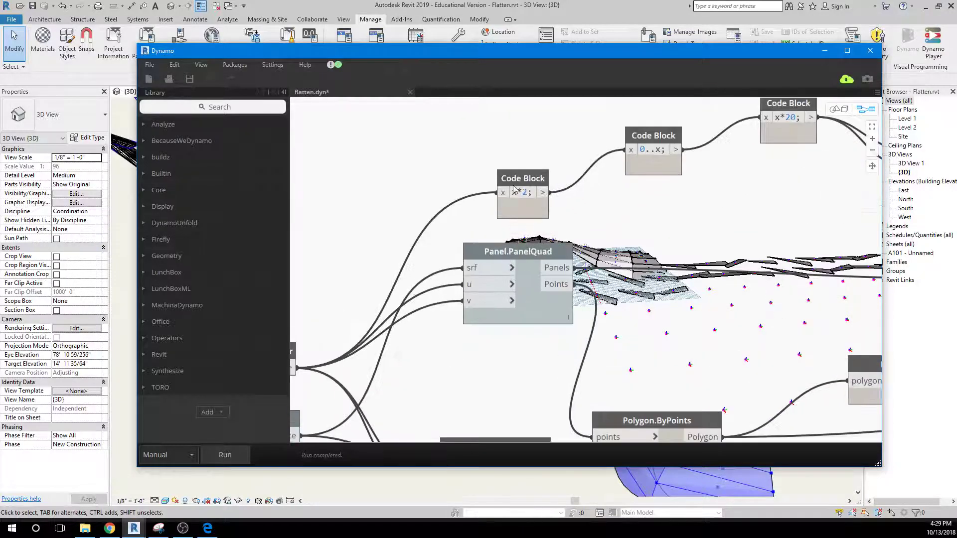
pyautogui.moveTo(723, 292); pyautogui.dragTo(401, 294, button='middle')
pyautogui.moveTo(696, 145); pyautogui.dragTo(608, 203, button='middle')
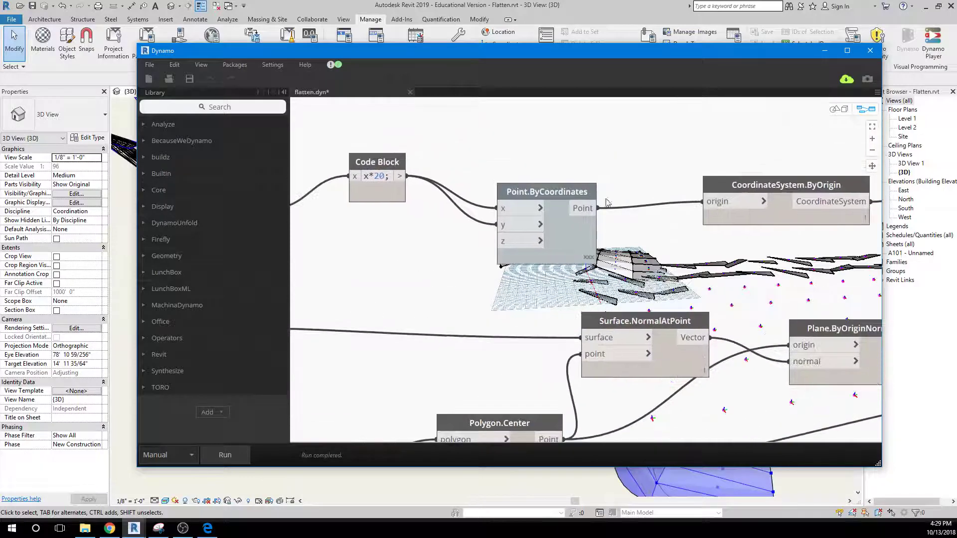
pyautogui.moveTo(679, 317); pyautogui.dragTo(881, 188, button='middle')
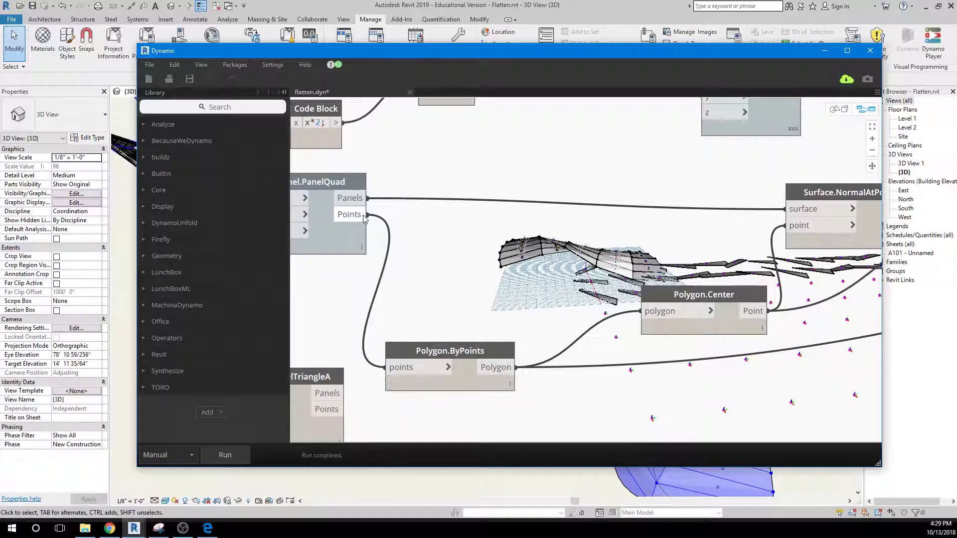
pyautogui.moveTo(711, 299)
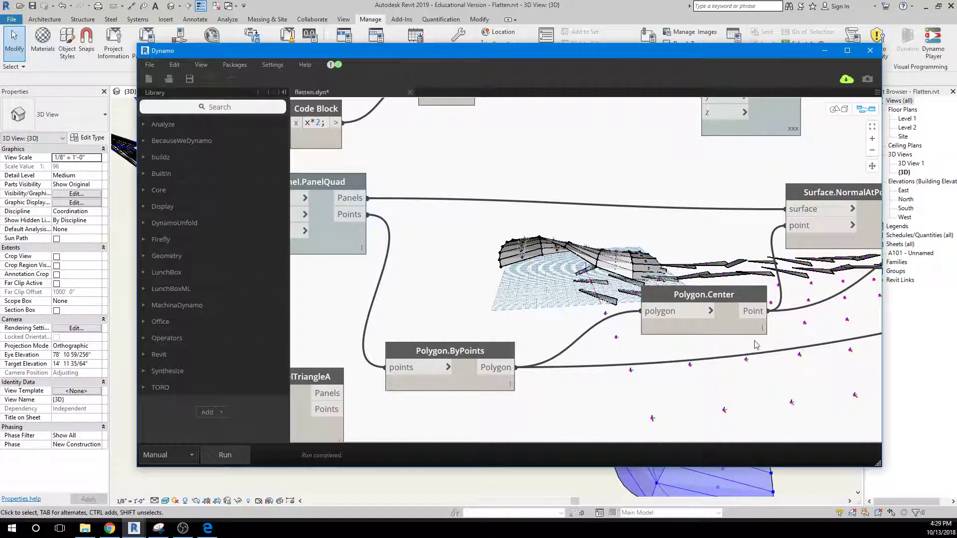
pyautogui.moveTo(759, 345); pyautogui.dragTo(328, 381, button='middle')
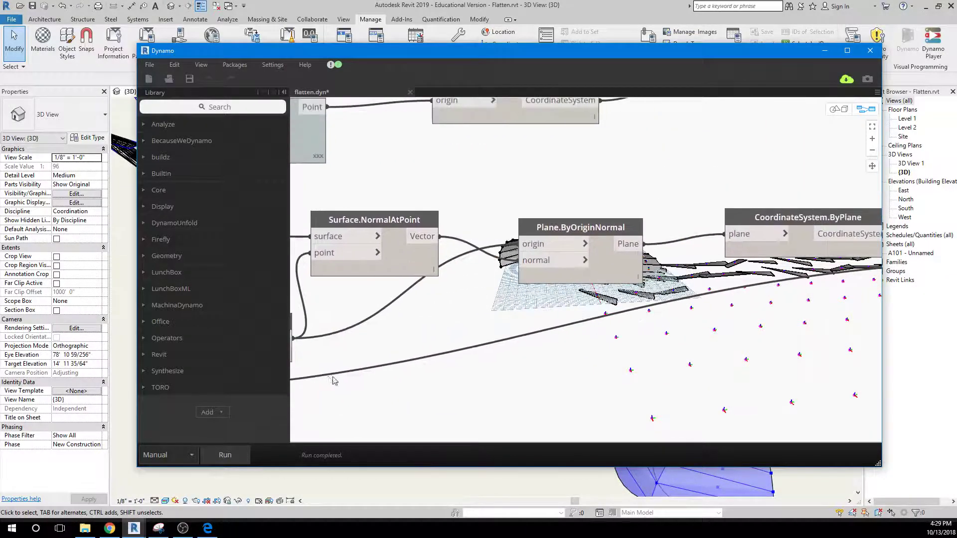
# Move the Plane.ByOriginNormal node down so it sits below the background preview of the panelled surface
pyautogui.click(576, 228)
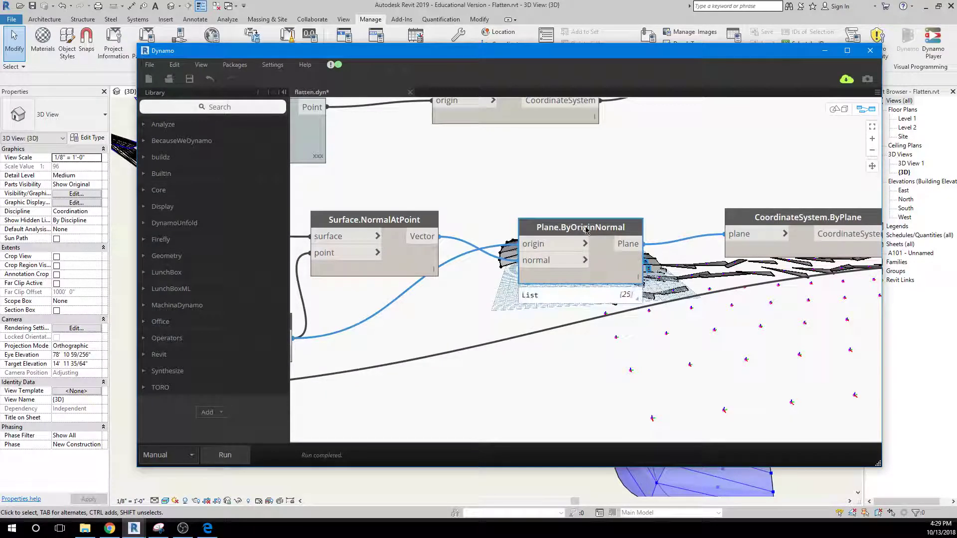
pyautogui.moveTo(614, 235); pyautogui.dragTo(611, 300)
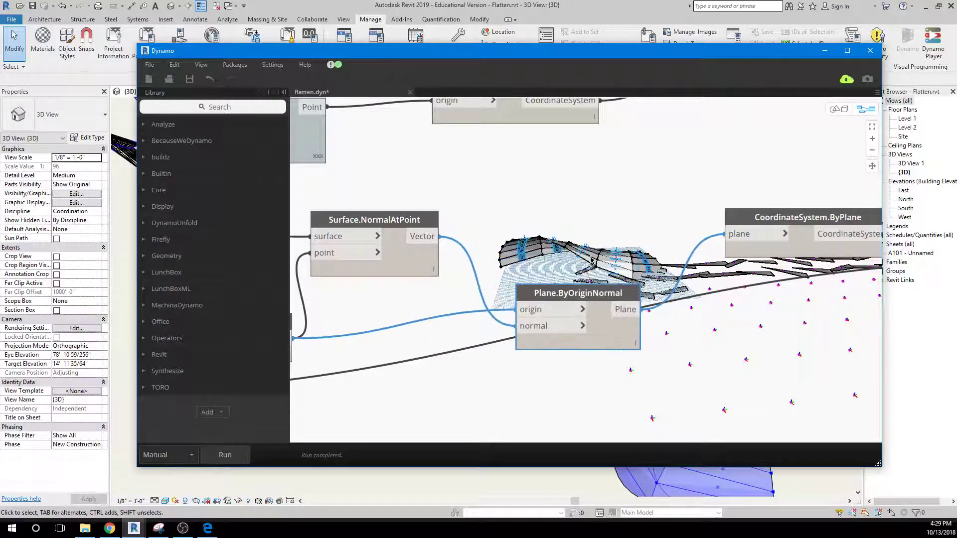
pyautogui.scroll(2, 578, 264)
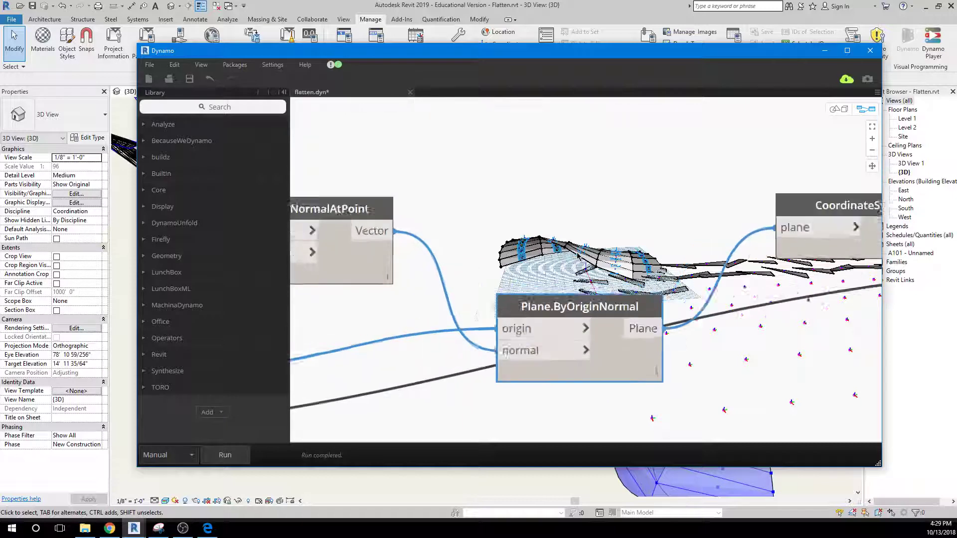
# Examine the planes and normals on the panelled surface up close in the background preview, and return to the graph
pyautogui.scroll(-3, 579, 264)
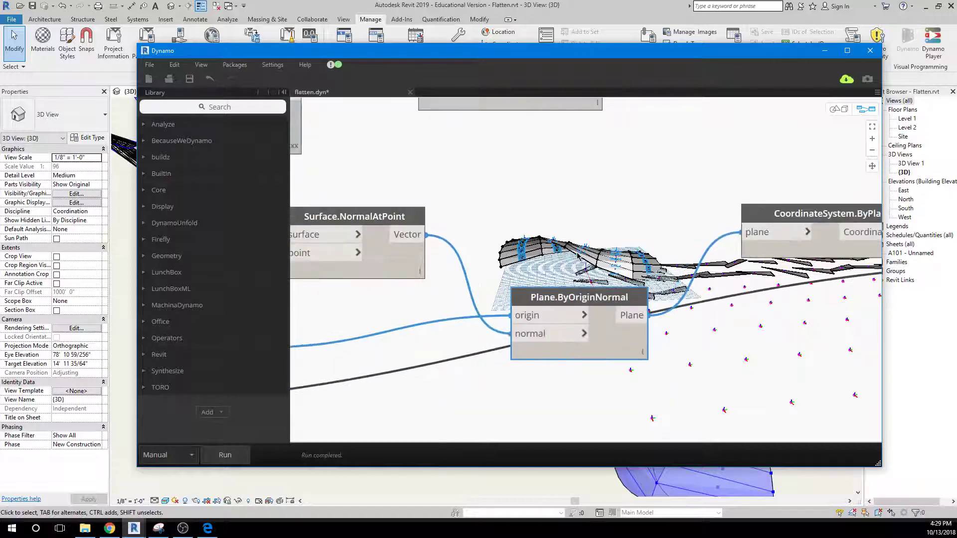
pyautogui.click(826, 113)
pyautogui.scroll(5, 569, 249)
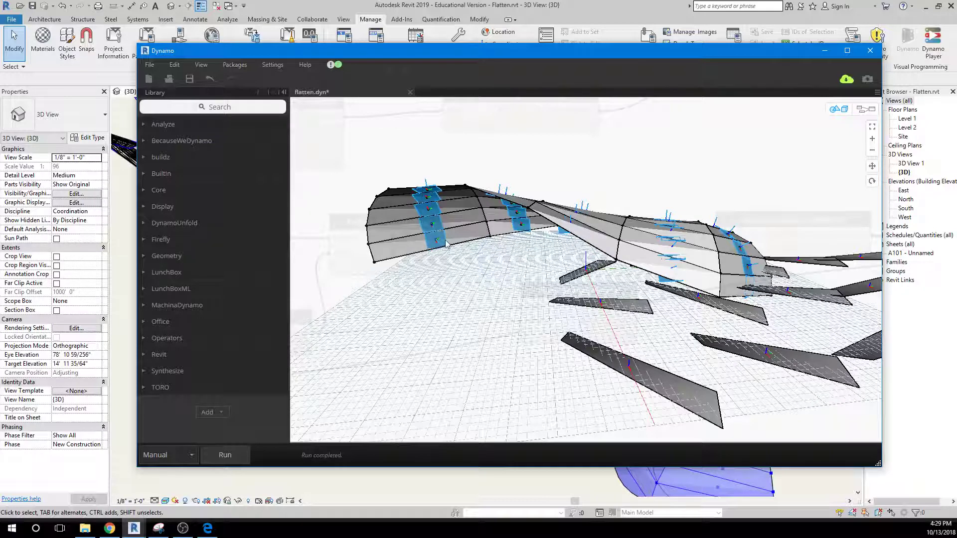
pyautogui.scroll(-5, 617, 249)
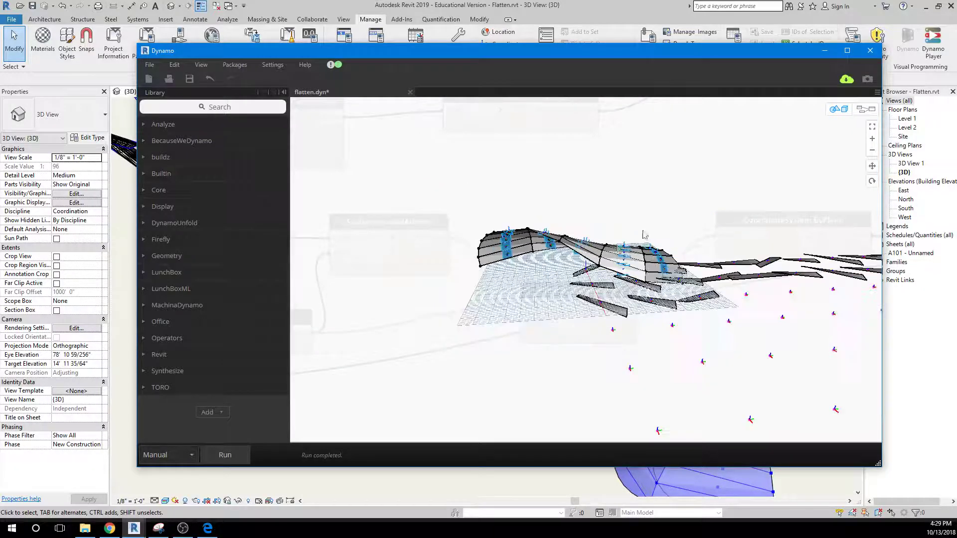
pyautogui.click(866, 109)
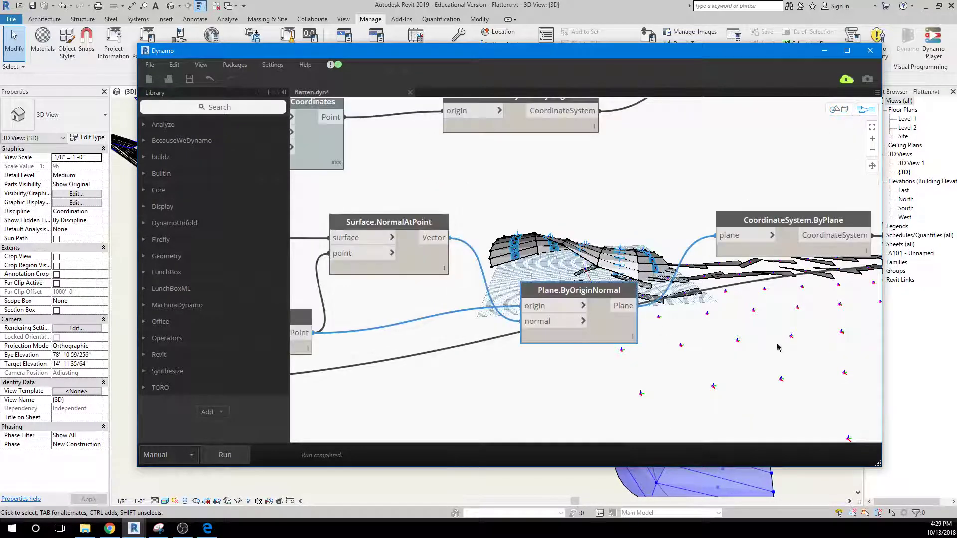
# Examine the graph from CoordinateSystem.ByPlane through Geometry.Transform and Surface.ByPatch to the DirectShape.ByGeometry node and its category and material inputs
pyautogui.moveTo(777, 347); pyautogui.dragTo(354, 371, button='middle')
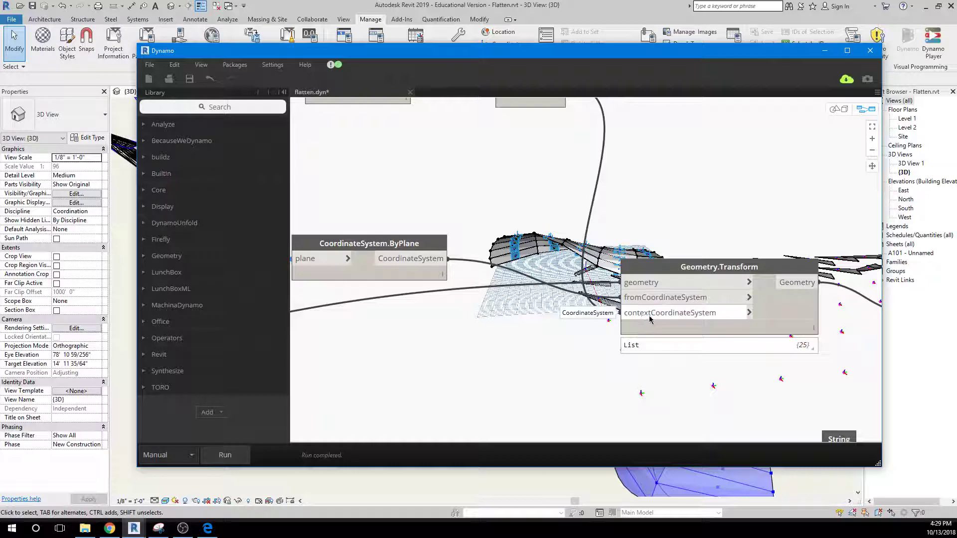
pyautogui.moveTo(675, 381); pyautogui.dragTo(352, 277, button='middle')
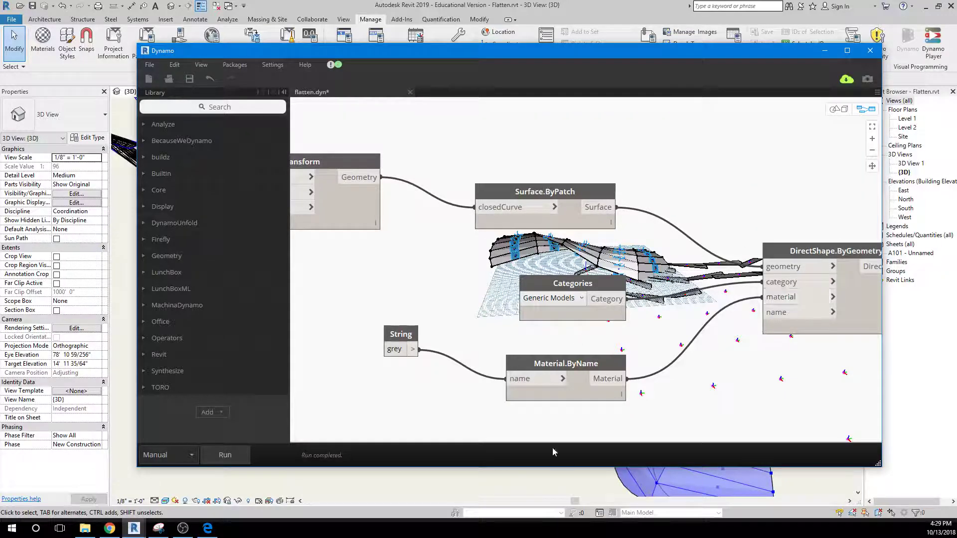
pyautogui.moveTo(729, 374); pyautogui.dragTo(642, 349, button='middle')
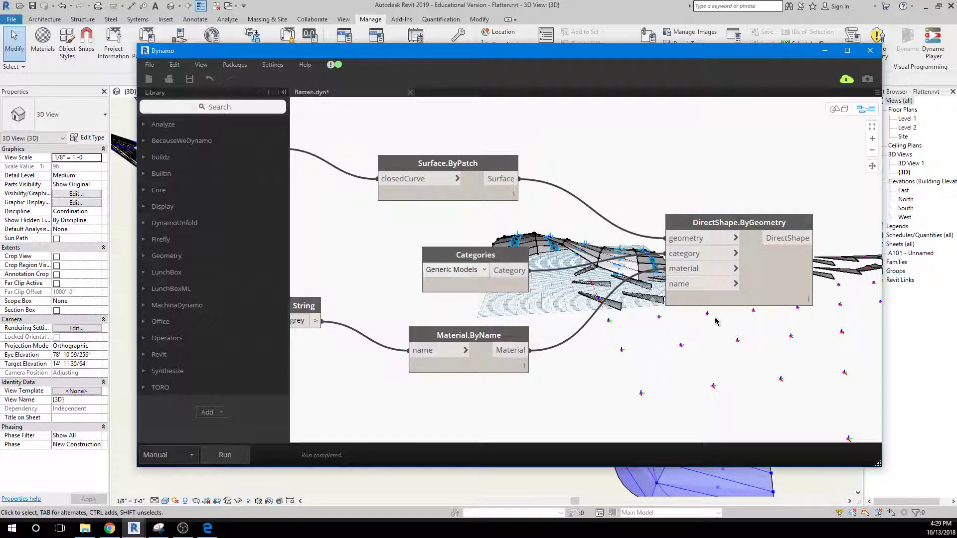
# Examine the panelled surface, flattened panels and grid of coordinate systems in the 3D background preview from the opposite side
pyautogui.click(835, 109)
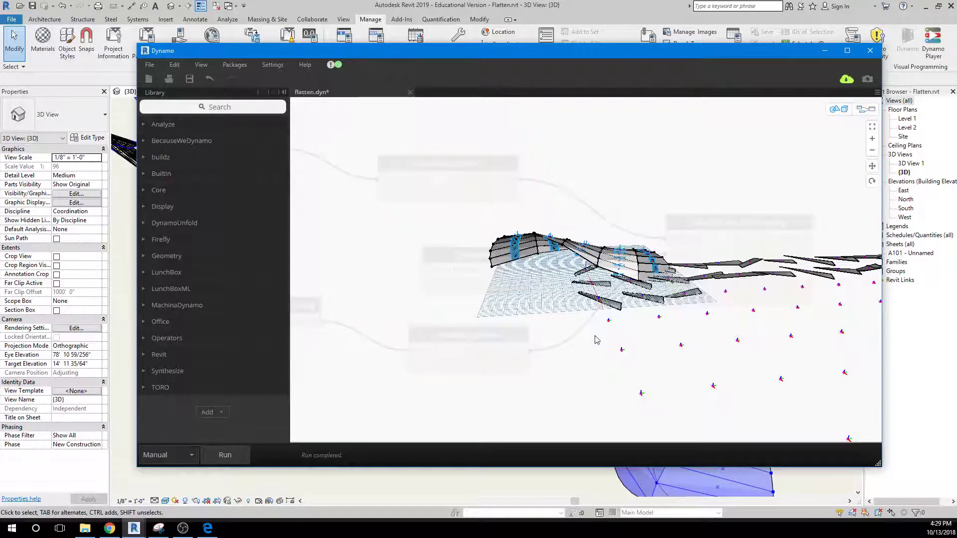
pyautogui.moveTo(611, 348); pyautogui.dragTo(612, 342, button='middle')
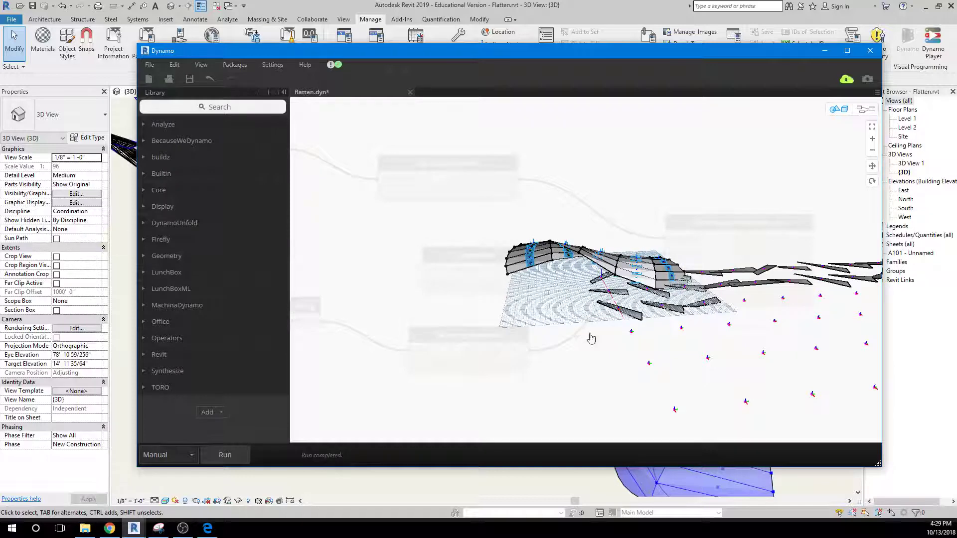
pyautogui.scroll(-2, 589, 332)
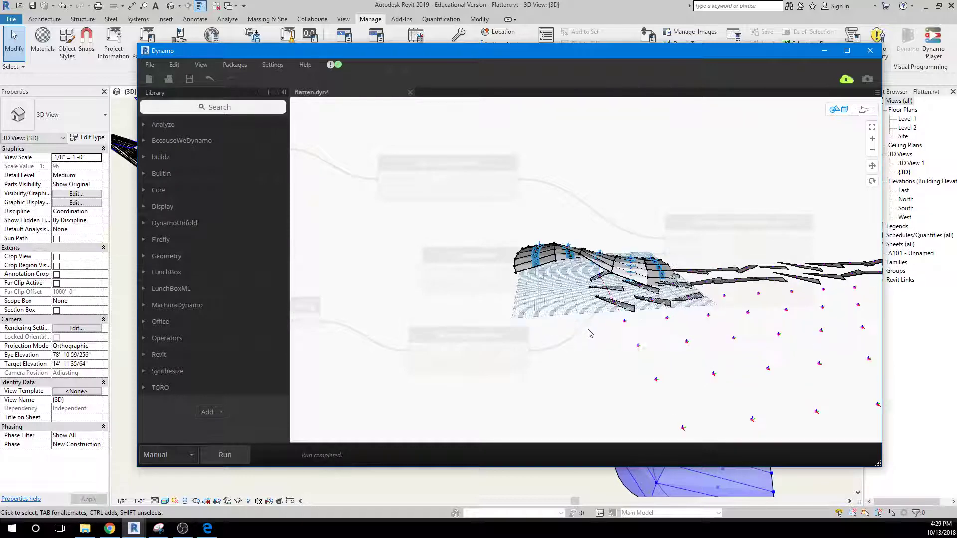
pyautogui.click(872, 182)
pyautogui.moveTo(534, 333); pyautogui.dragTo(674, 359)
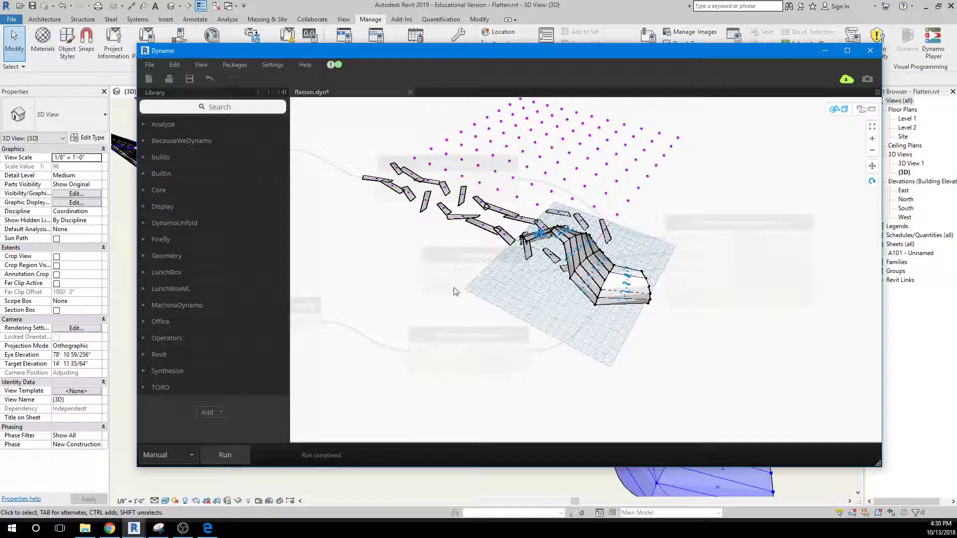